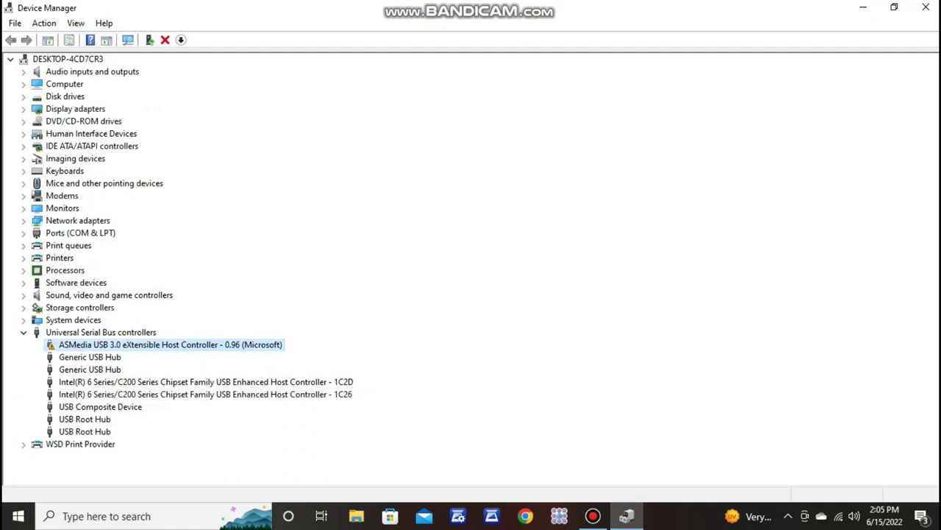
Open the properties of the ASMedia USB 3.0 eXtensible Host Controller and review its device status and event information.
right_click(125, 344)
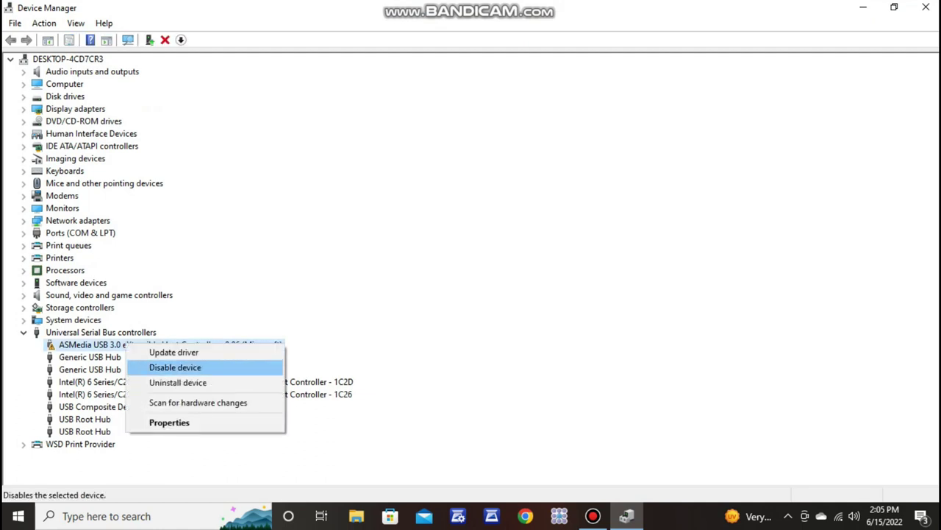
key("Return")
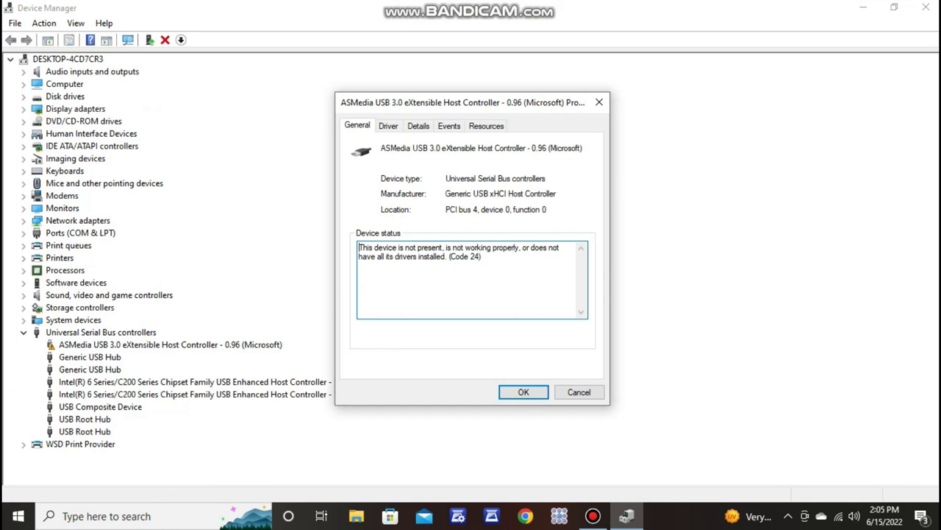
left_click_drag(449, 256, 482, 256)
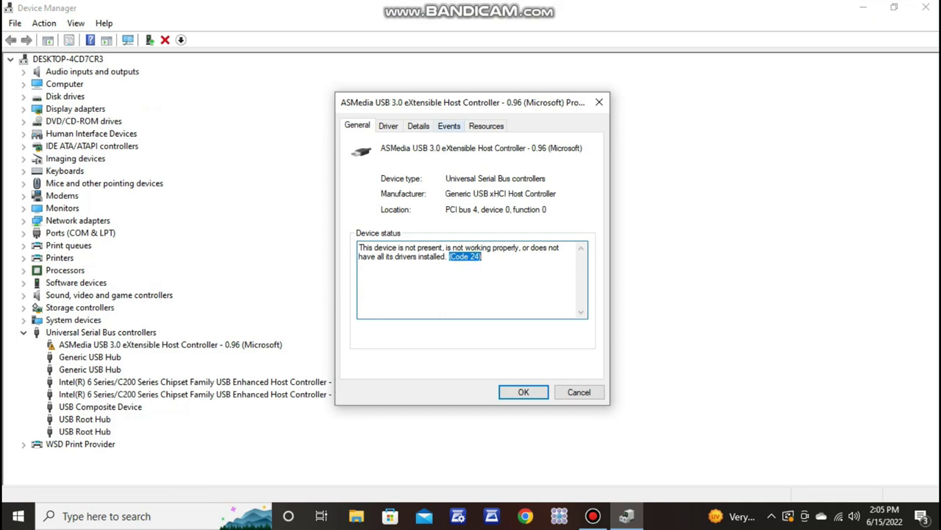
left_click(449, 125)
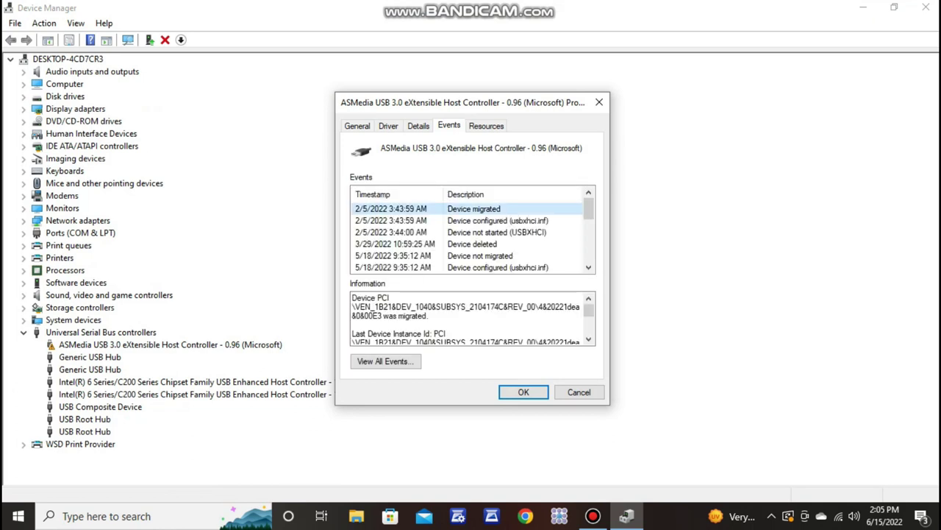
left_click_drag(588, 310, 588, 320)
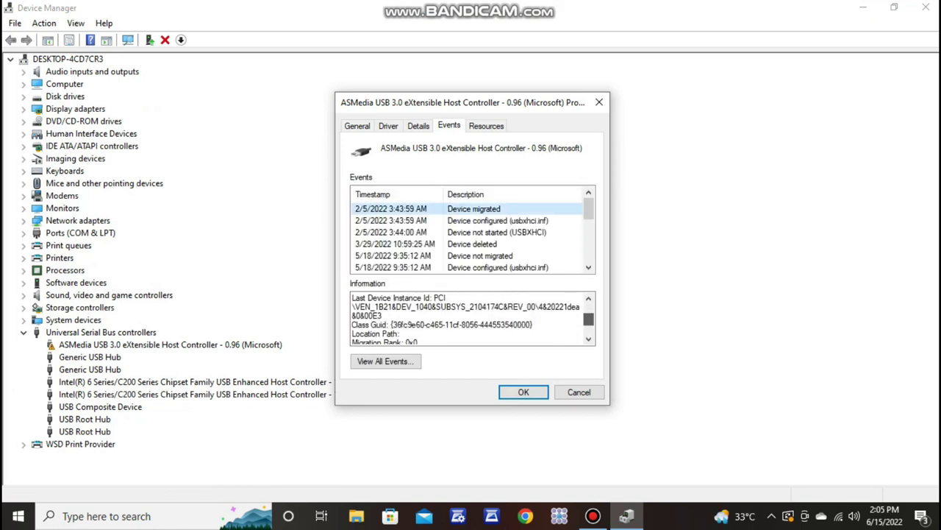
left_click_drag(390, 325, 533, 325)
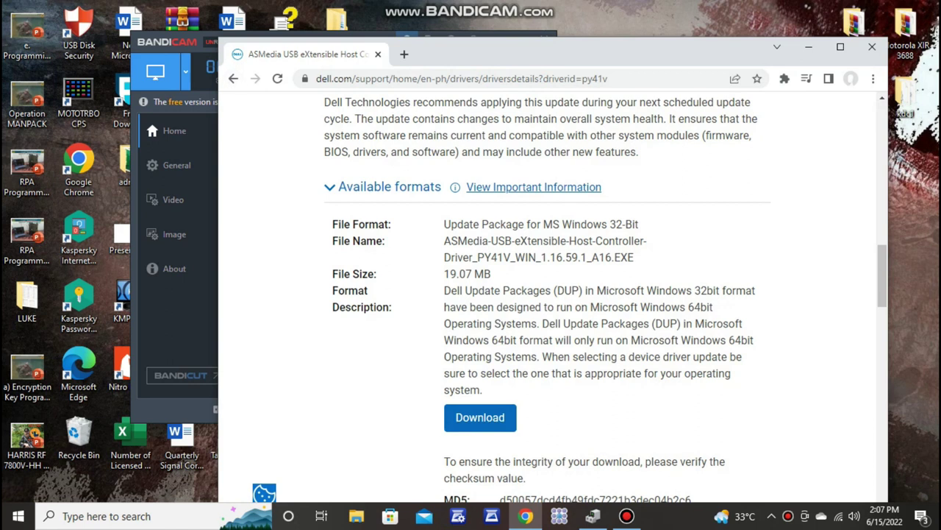
Open Dell's ASMedia USB eXtensible Host Controller Driver page from the Google results and download the driver package to the Downloads folder.
left_click(233, 79)
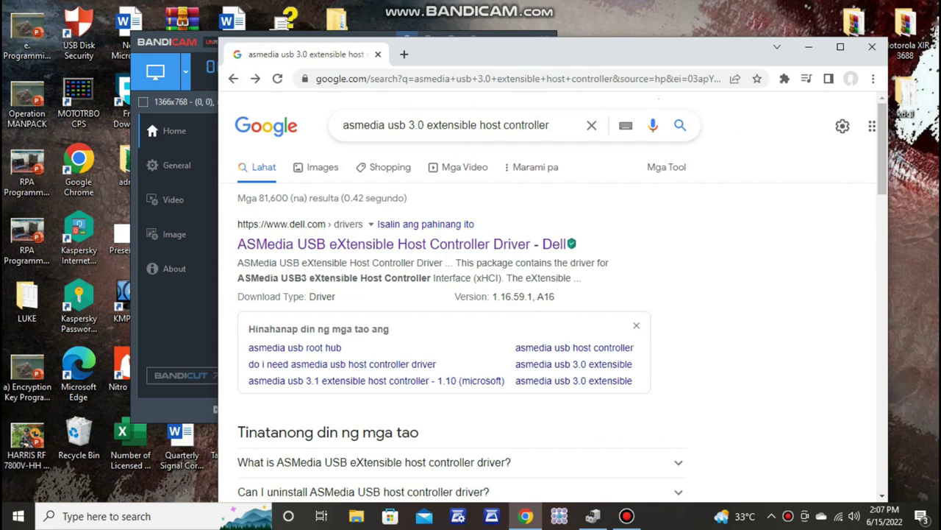
left_click(401, 243)
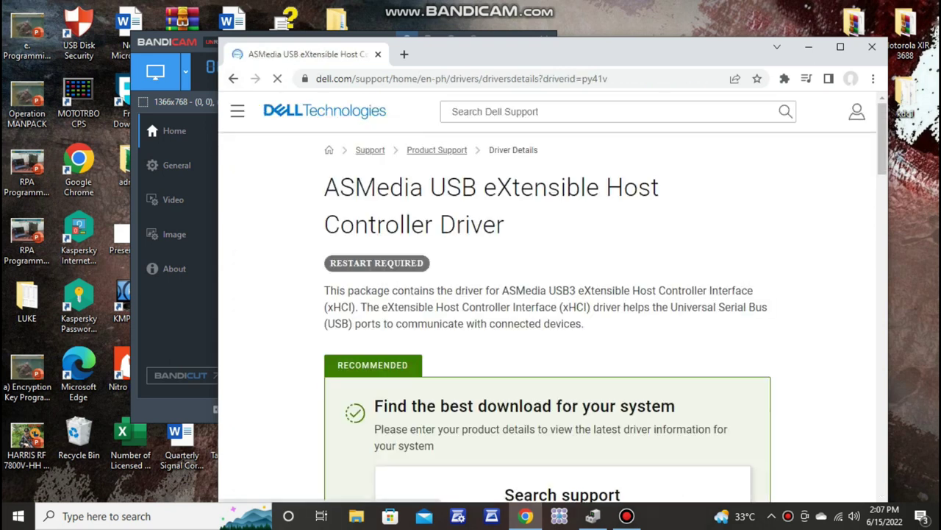
scroll(548, 294, "down", 5)
scroll(547, 294, "down", 10)
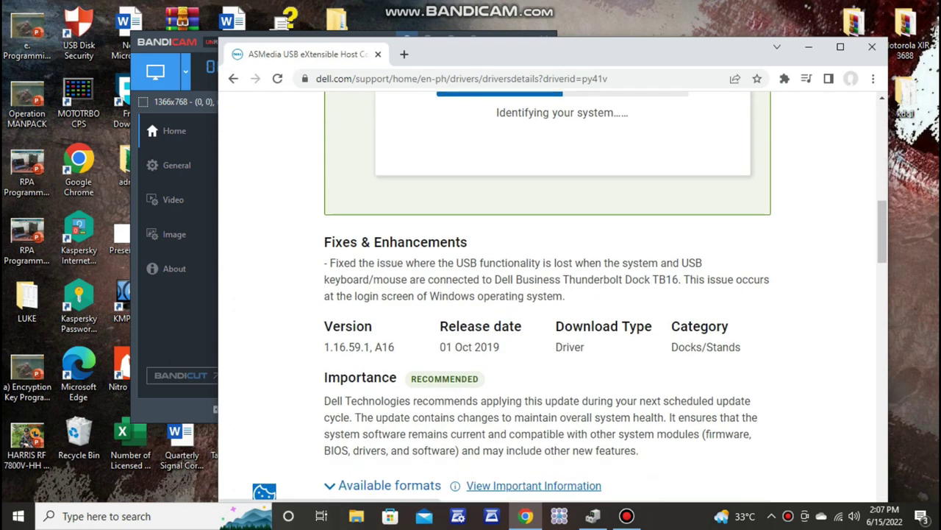
scroll(548, 294, "up", 1)
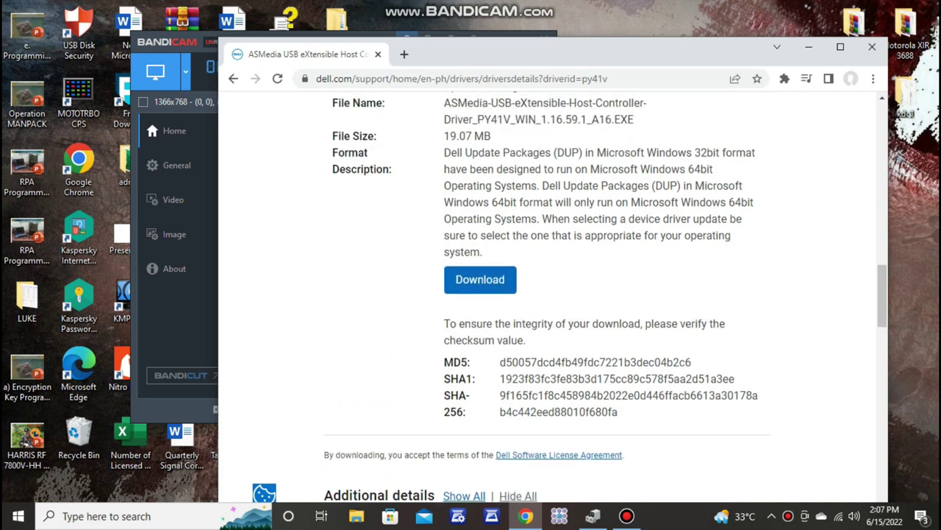
left_click(481, 280)
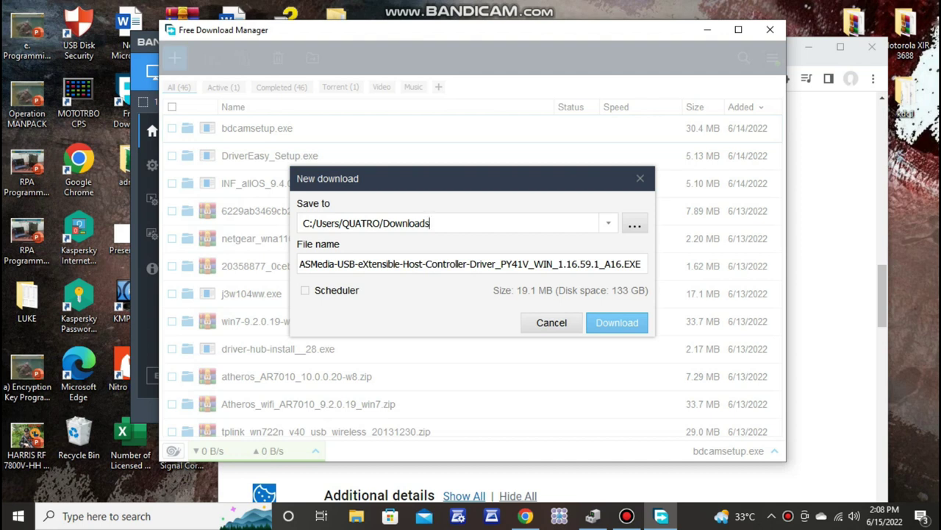
key("Return")
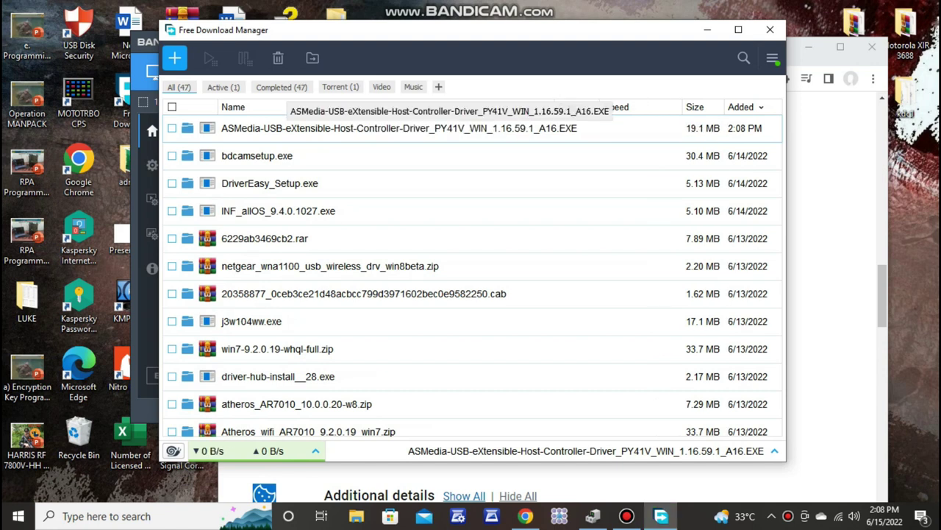
Run the downloaded Dell package, accept the license terms, complete the Asmedia USB Host Controller Driver installation, and minimize the download manager.
double_click(383, 128)
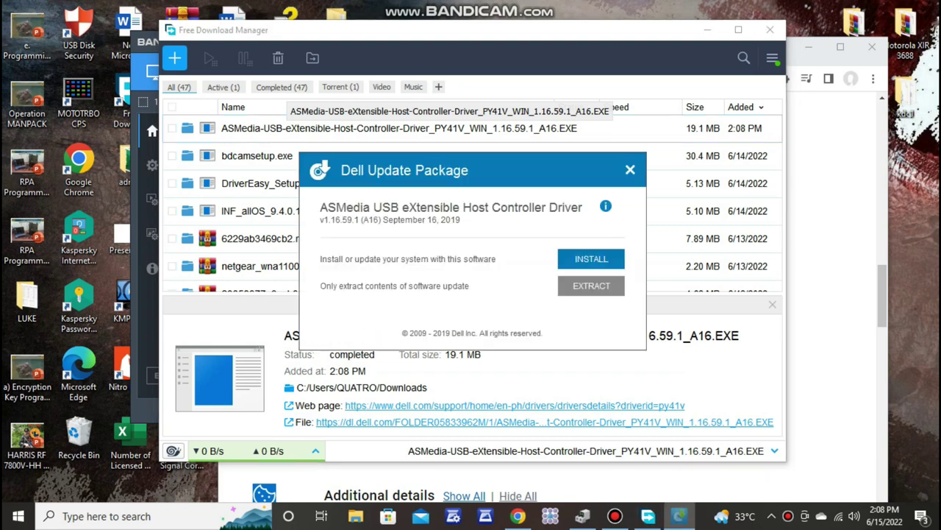
left_click(592, 259)
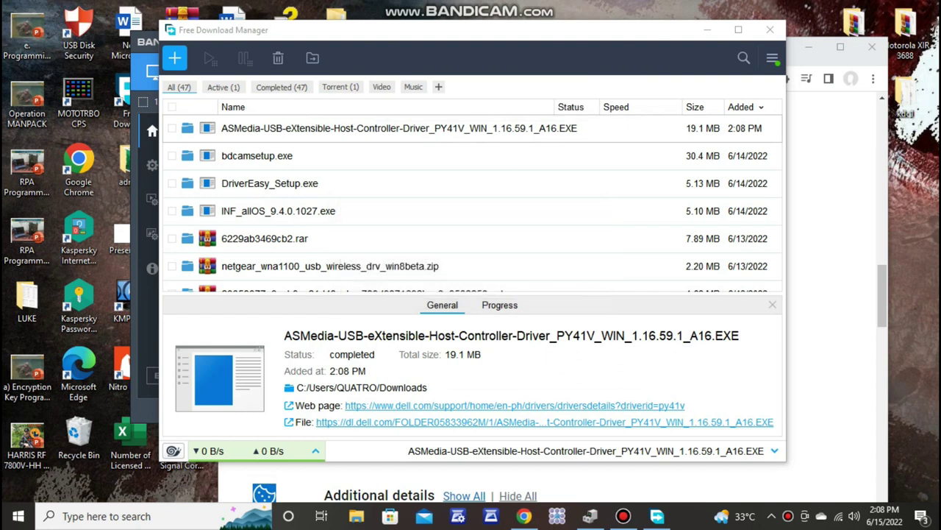
key("Return")
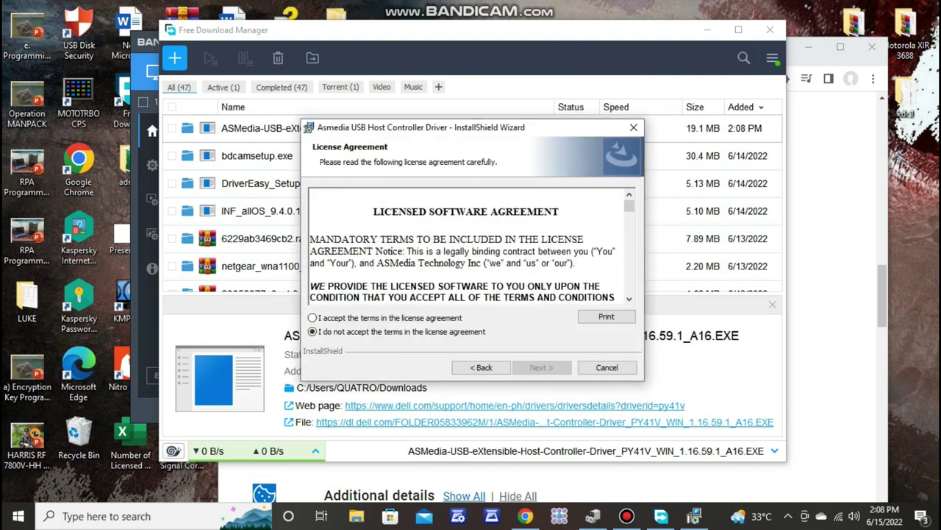
left_click(312, 318)
left_click(542, 367)
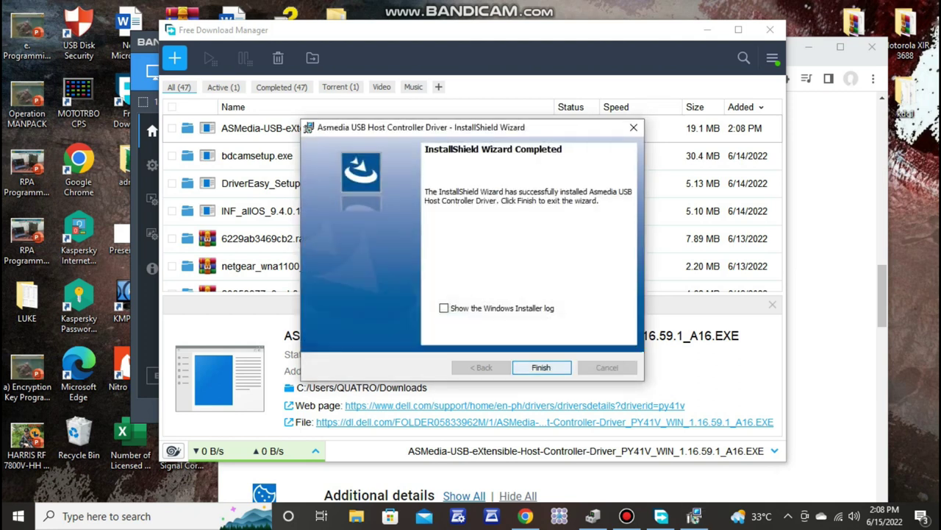
left_click(541, 367)
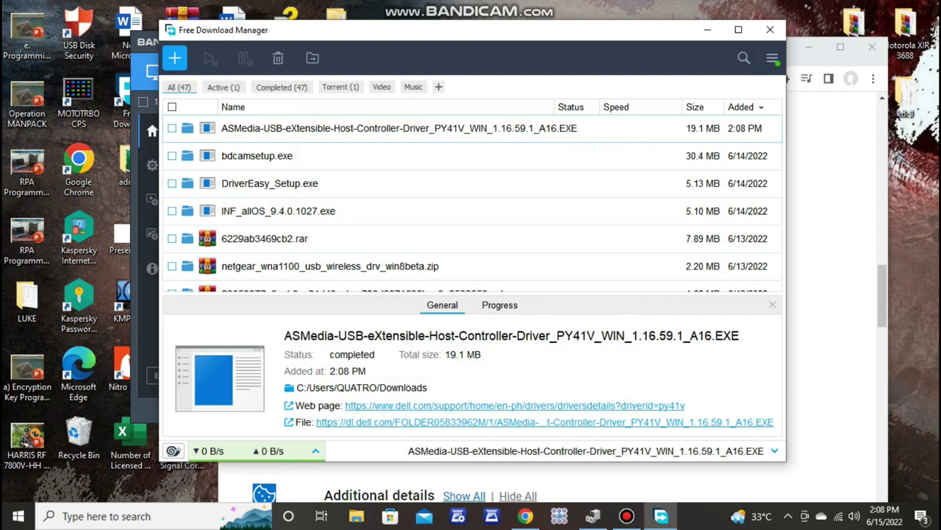
left_click(708, 29)
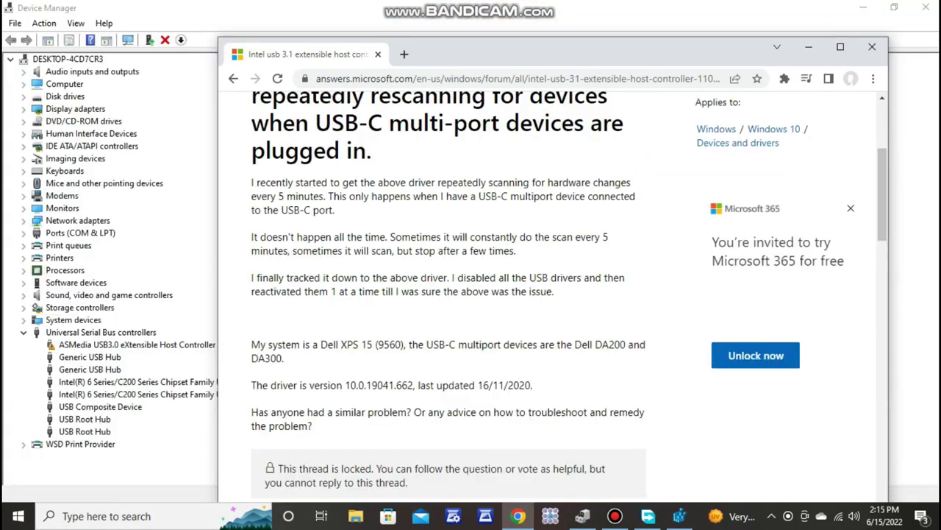
Open the Microsoft Update Catalog result from the Google search and download the first ASMedia Technology Inc - USB - 1.16.61.1 driver CAB.
left_click(233, 77)
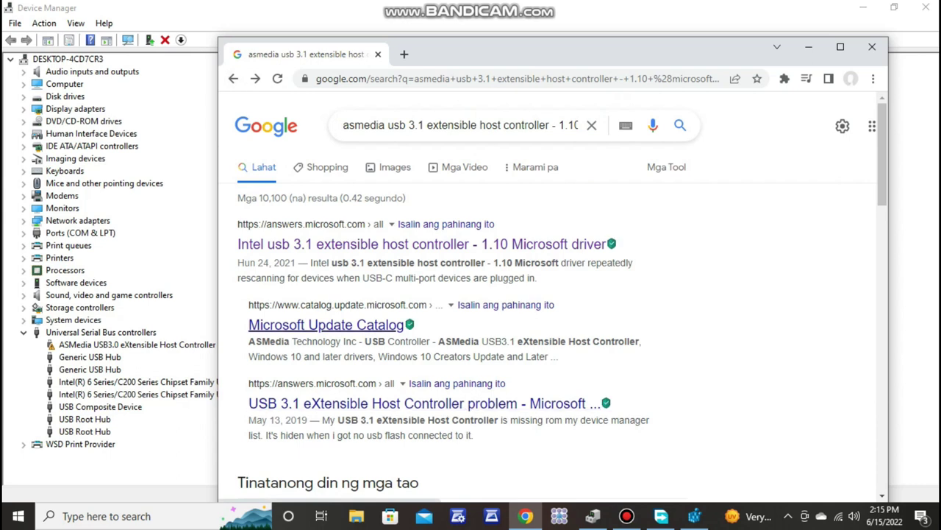
left_click(325, 325)
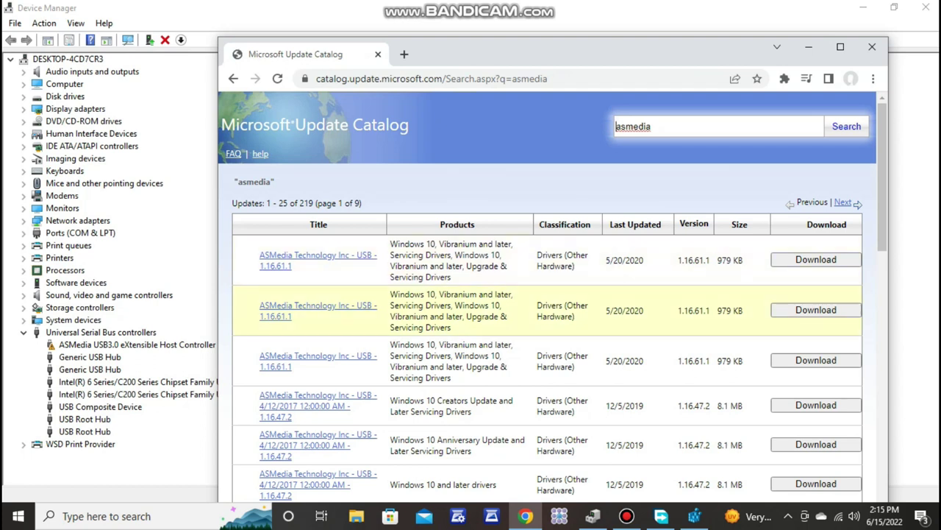
scroll(547, 309, "down", 4)
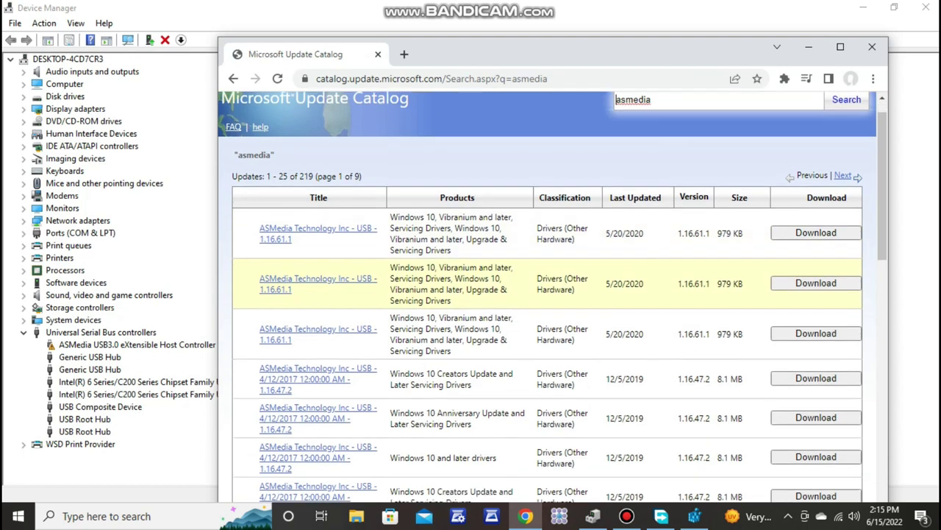
scroll(548, 294, "down", 4)
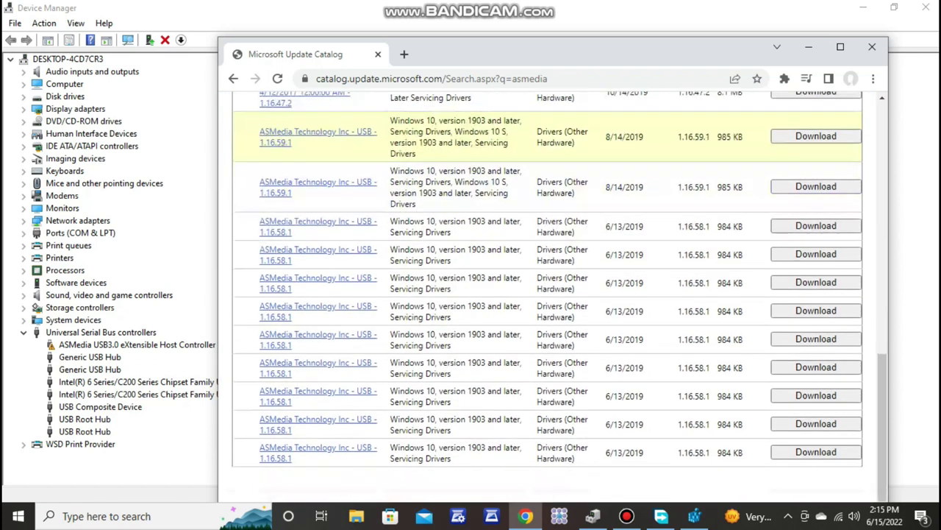
scroll(547, 276, "up", 10)
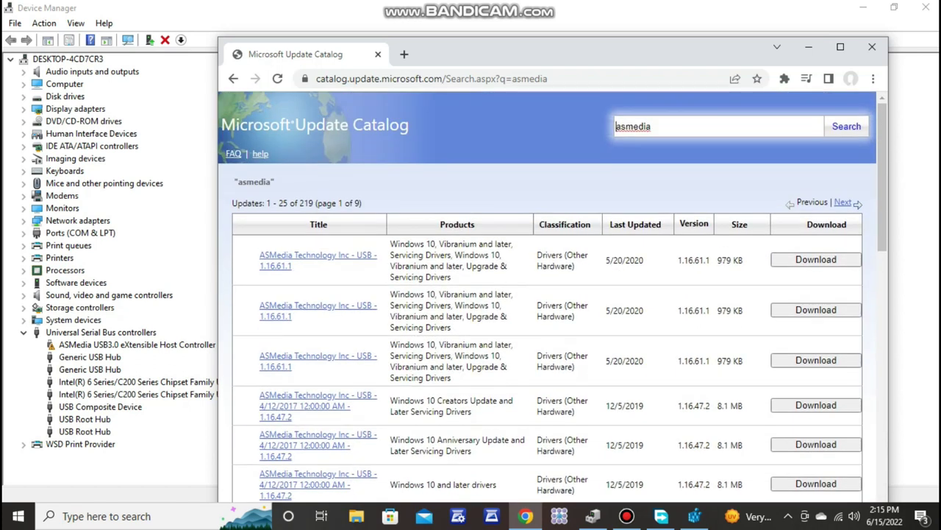
left_click(816, 259)
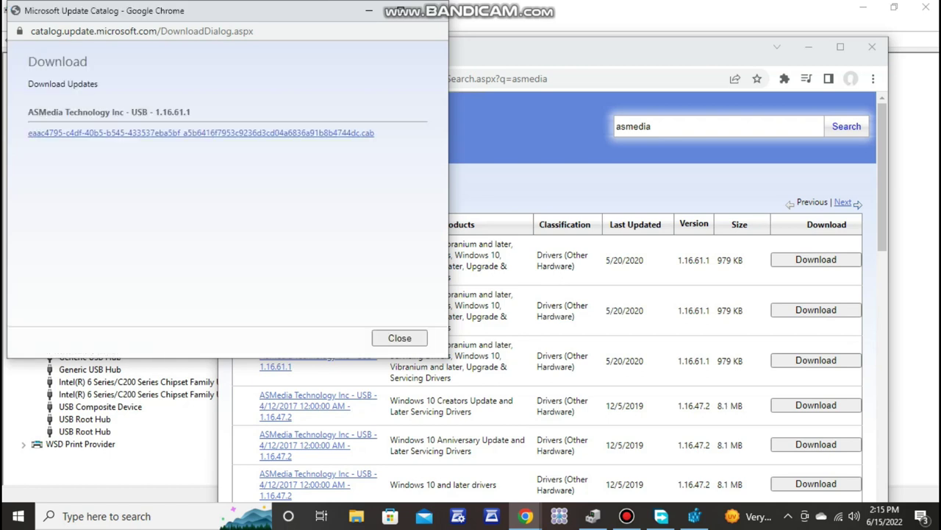
left_click(201, 133)
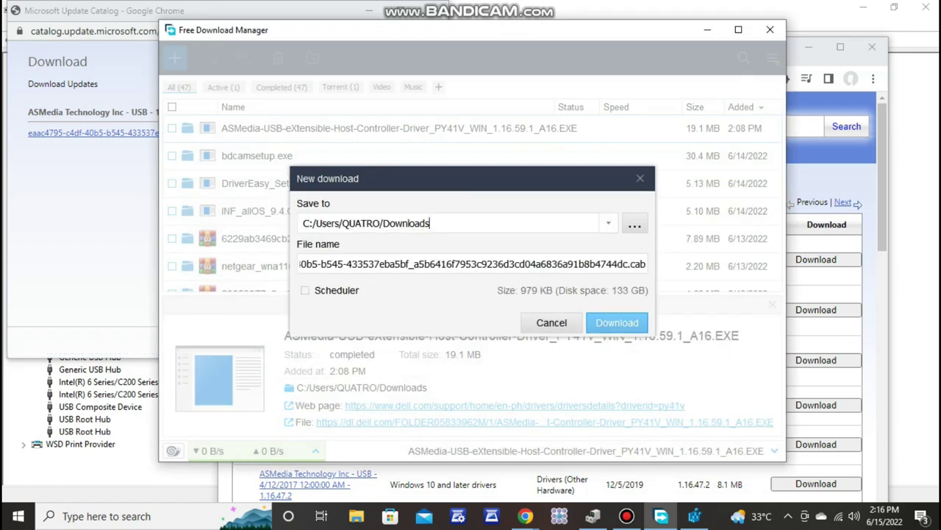
key("Return")
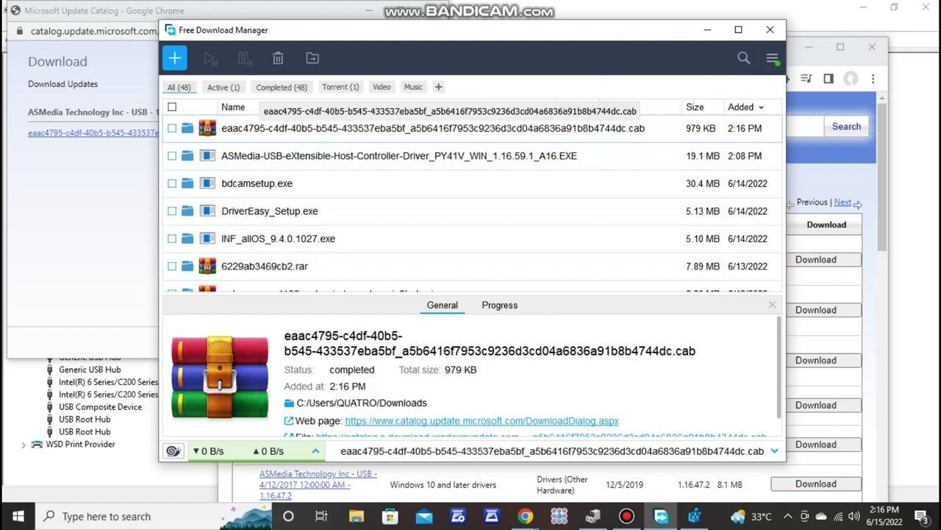
Inspect the downloaded CAB archive's contents and the options for asmtxhci.inf, and close the archive.
left_click(355, 129)
double_click(355, 129)
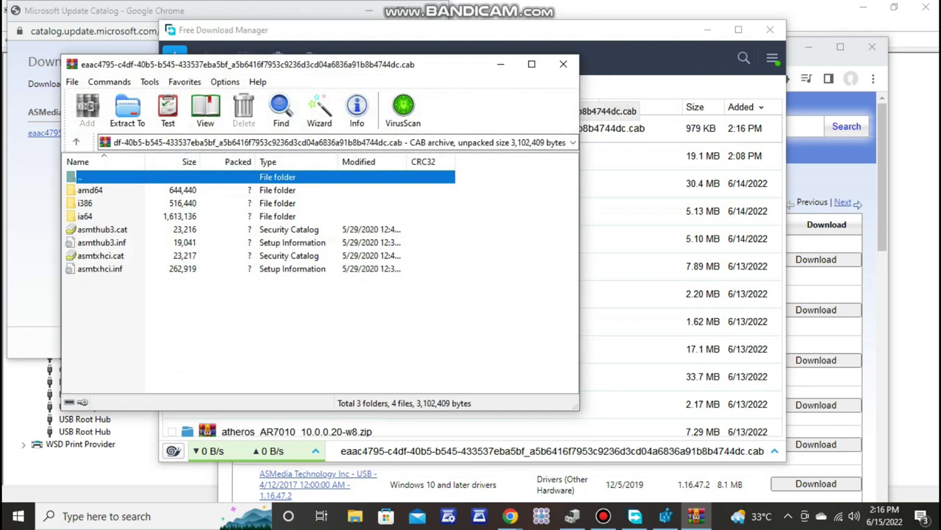
left_click(134, 269)
right_click(134, 270)
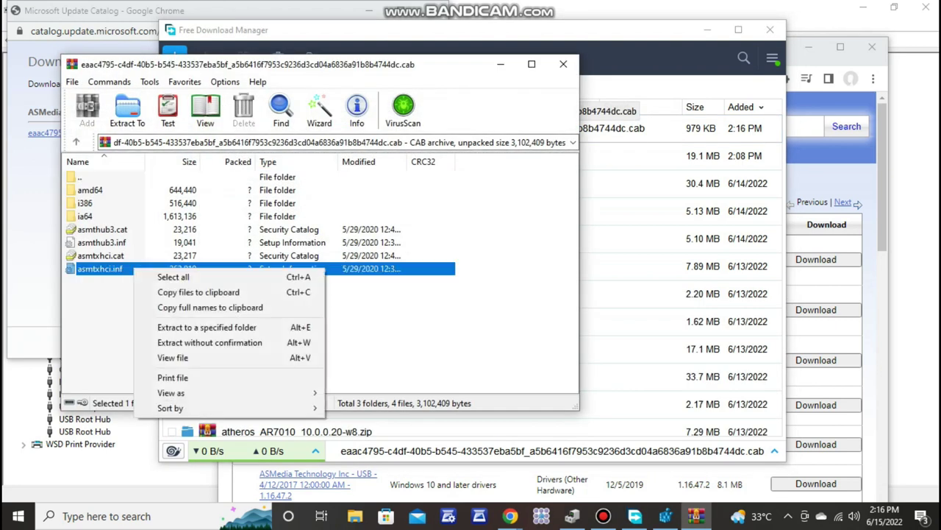
left_click(563, 64)
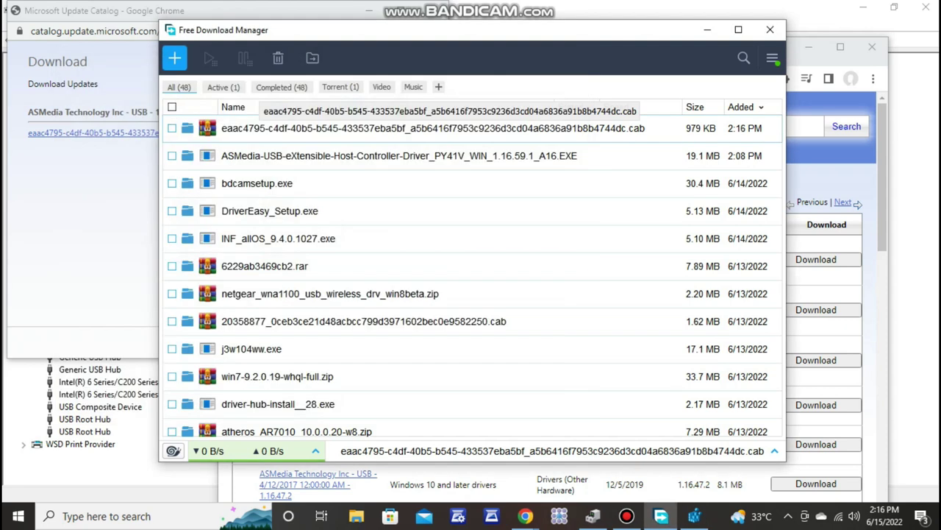
Show the downloaded CAB in the Downloads folder and extract it into a folder named after the archive.
right_click(344, 120)
left_click(390, 130)
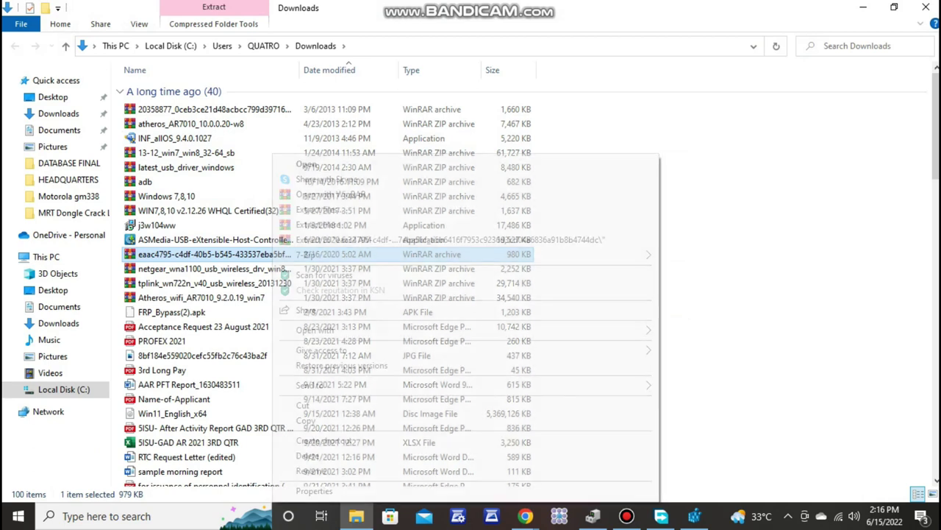
right_click(272, 253)
left_click(441, 239)
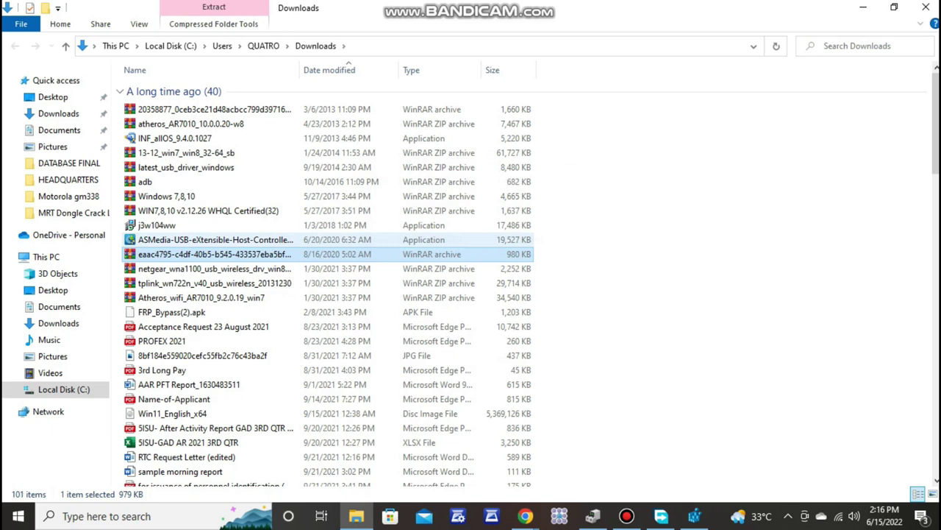
Open today's extracted driver folder, whose name begins with eaac4795-c4df-40b5-b545, in the Downloads folder.
scroll(324, 279, "down", 10)
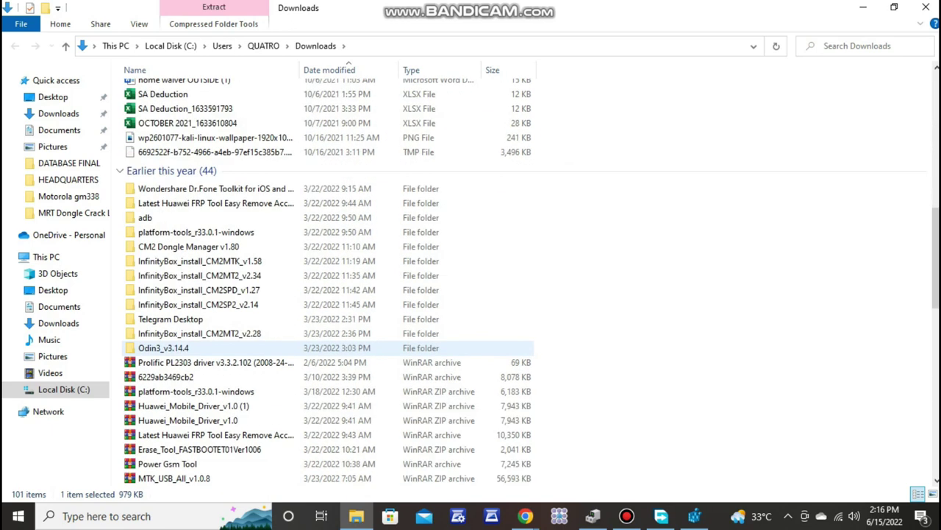
scroll(324, 342, "down", 15)
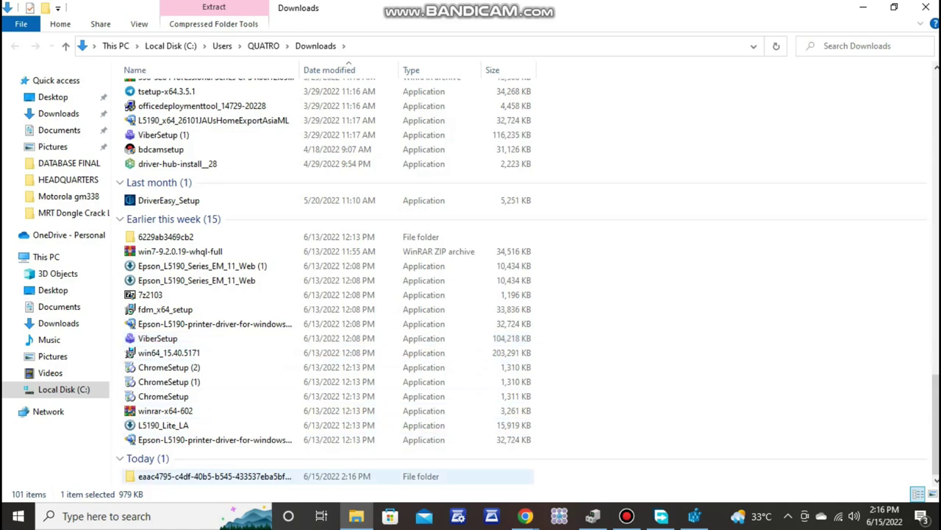
double_click(214, 476)
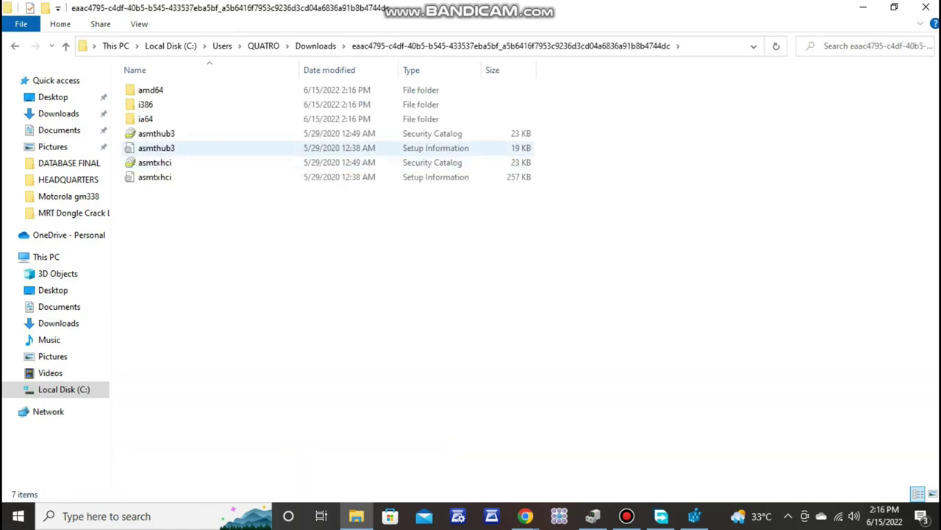
Install the driver from the asmthub3 Setup Information file in the extracted folder and close the completion message.
left_click(193, 135)
right_click(193, 134)
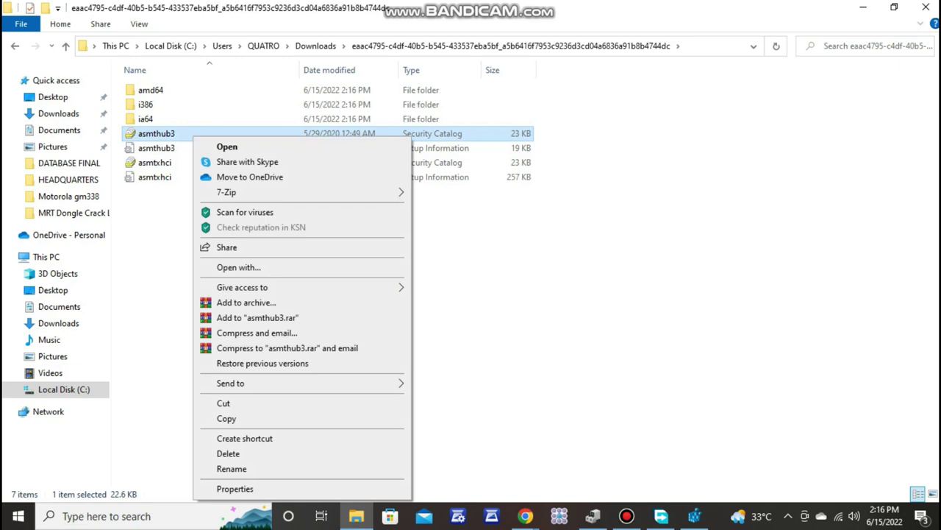
left_click(170, 148)
right_click(169, 148)
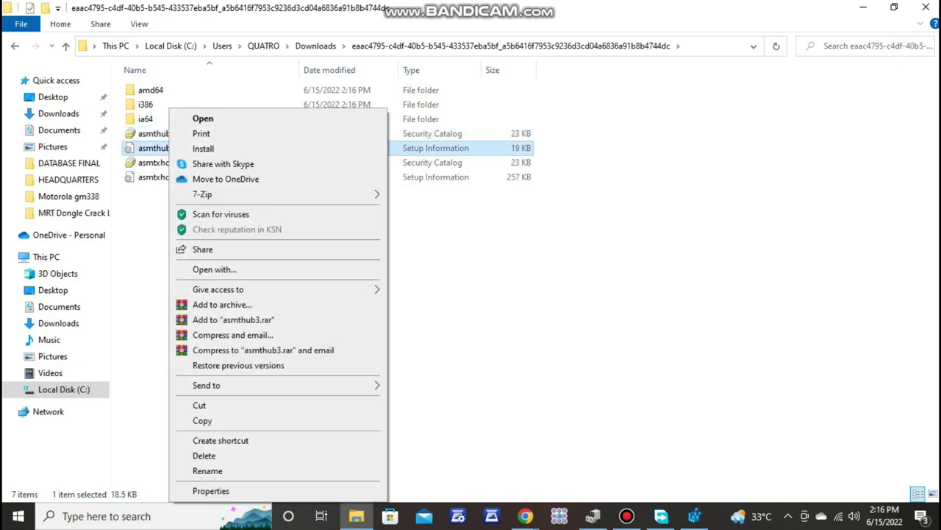
key("Escape")
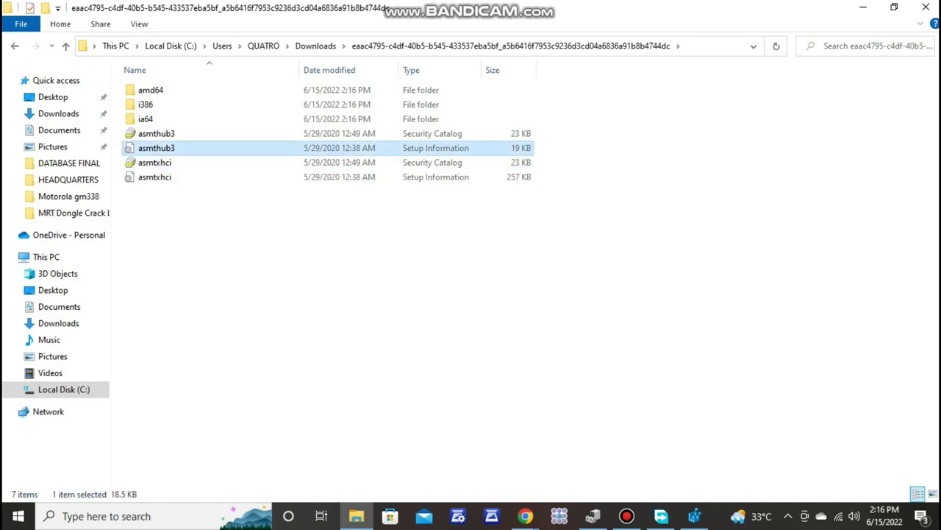
right_click(219, 148)
left_click(253, 148)
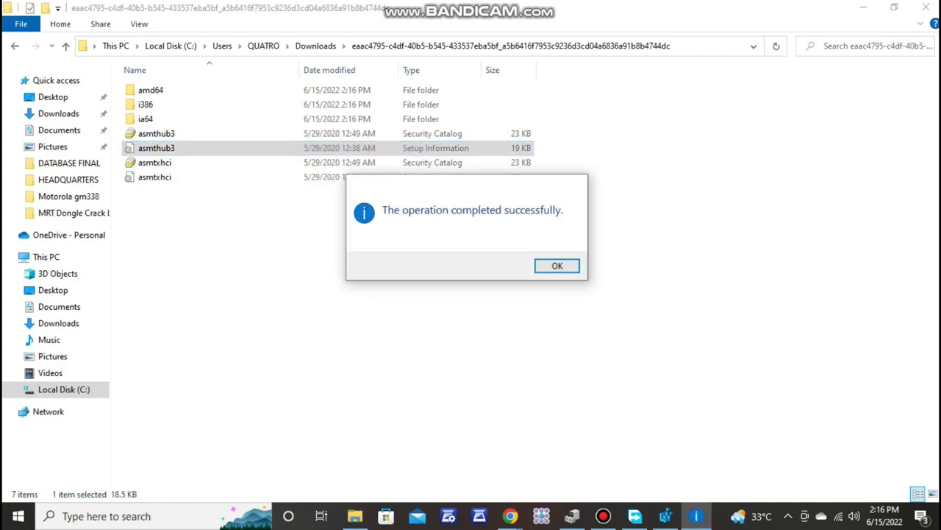
left_click(557, 265)
Install the driver from the asmtxhci Setup Information file and dismiss its completion message.
right_click(358, 177)
right_click(172, 176)
left_click(210, 148)
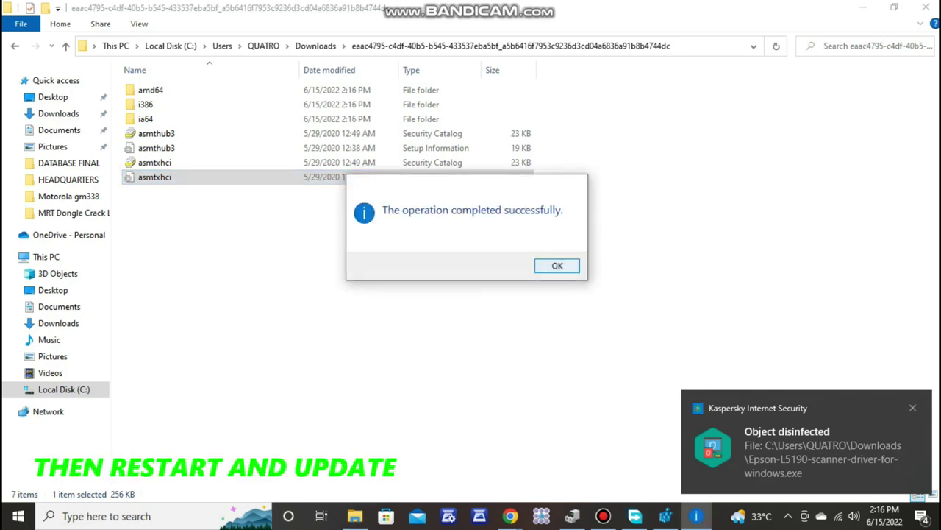
left_click(557, 266)
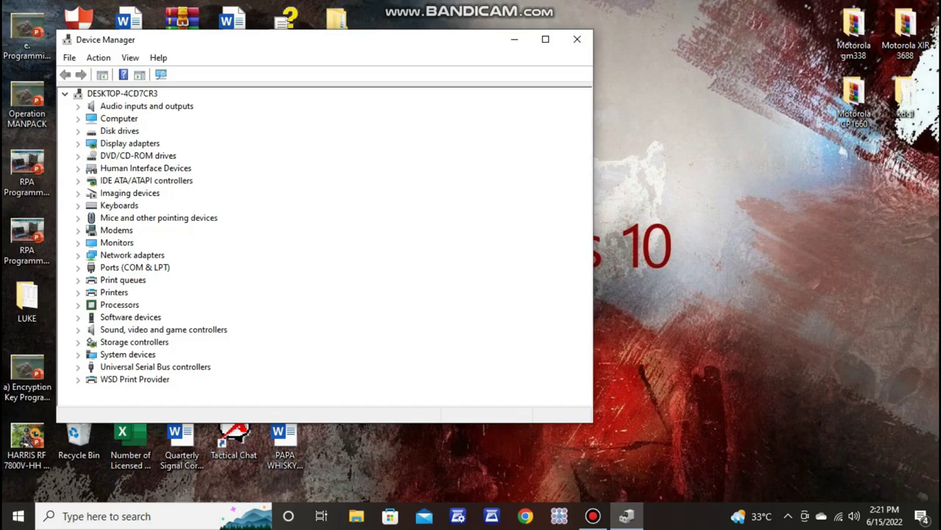
Expand Universal Serial Bus controllers in Device Manager and select the ASMedia USB3.0 eXtensible Host Controller to check its status.
left_click(78, 367)
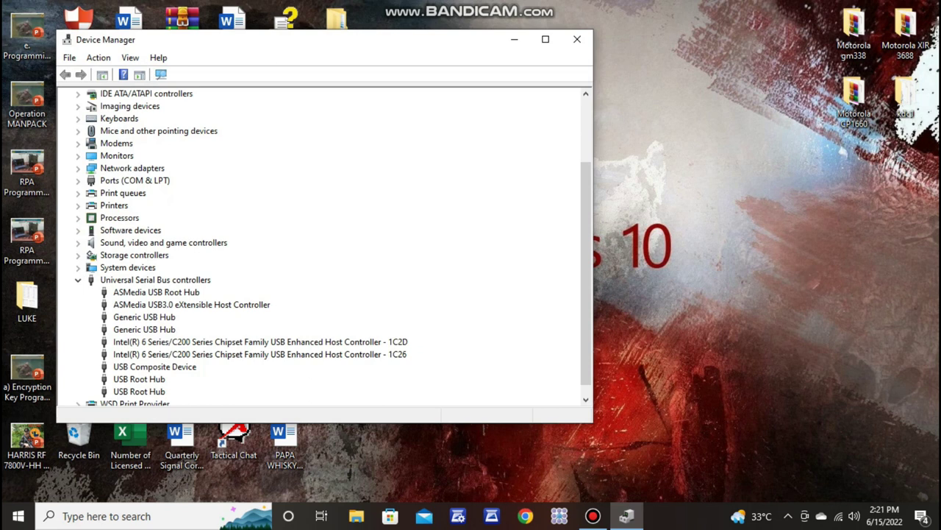
left_click(192, 304)
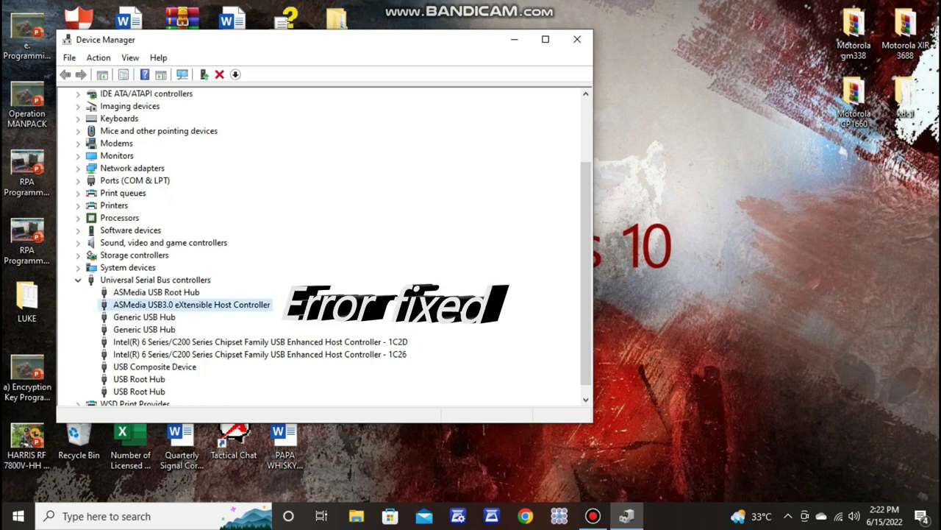